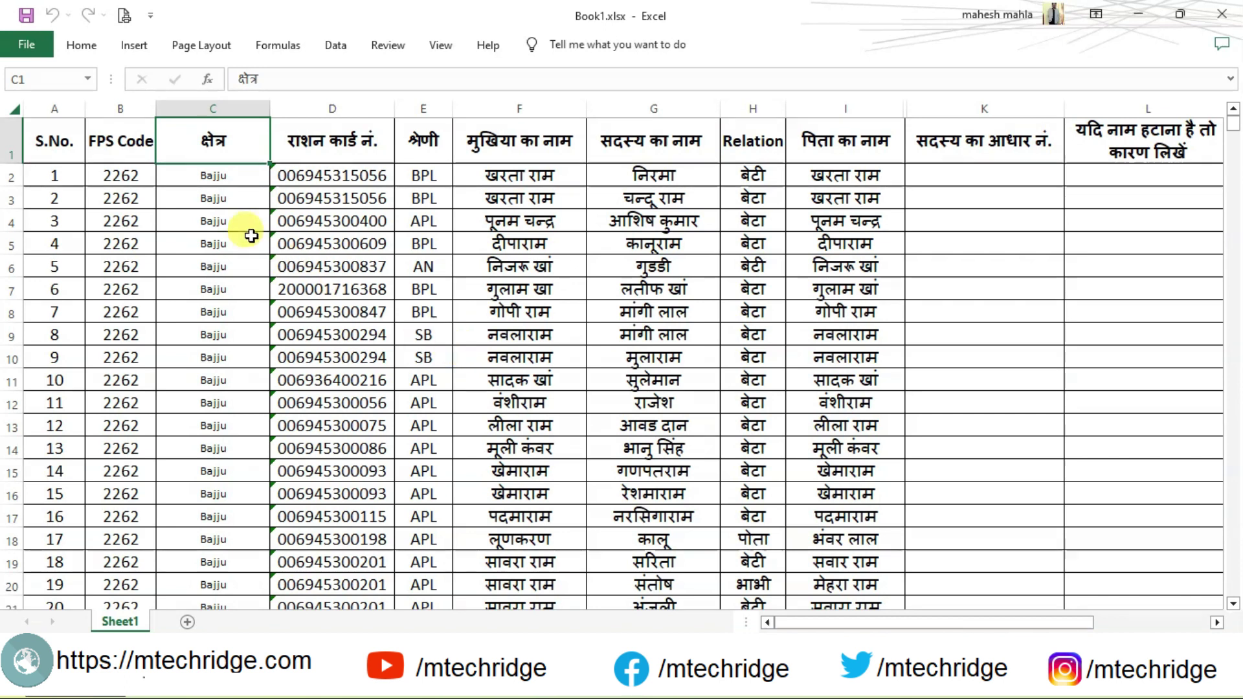
Turn on filters for the ration card table's header row.
left_click_drag(252, 175, 252, 335)
left_click(323, 307)
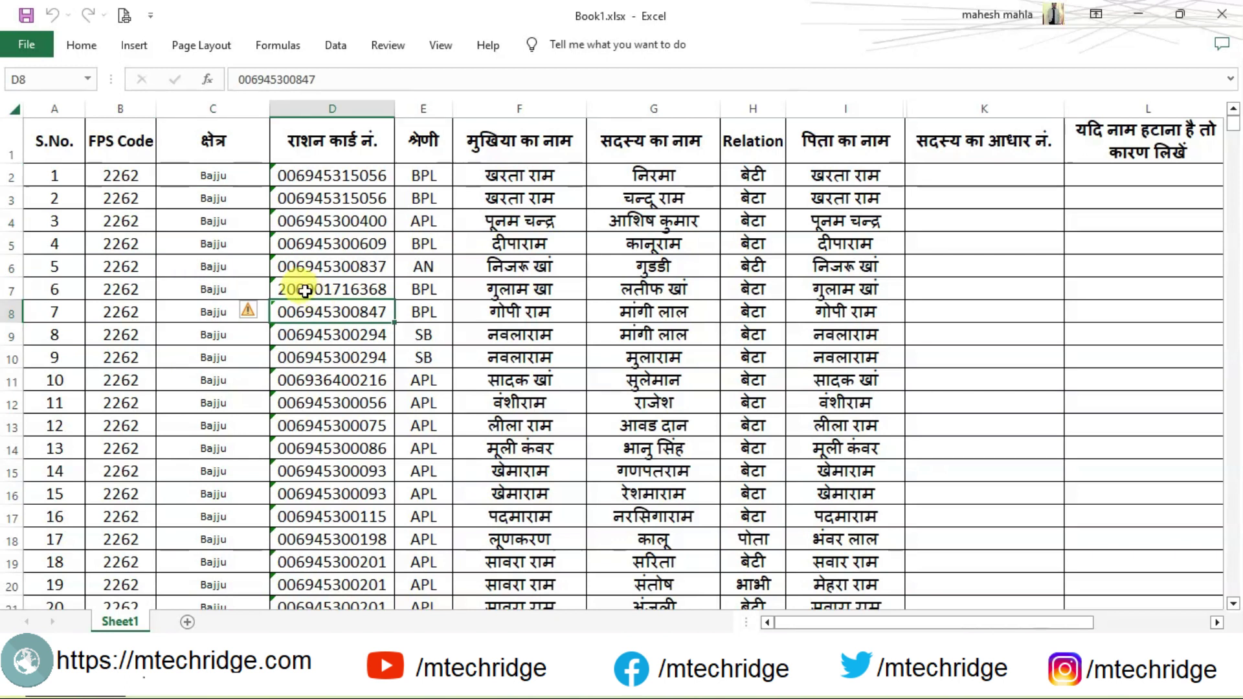
left_click(11, 142)
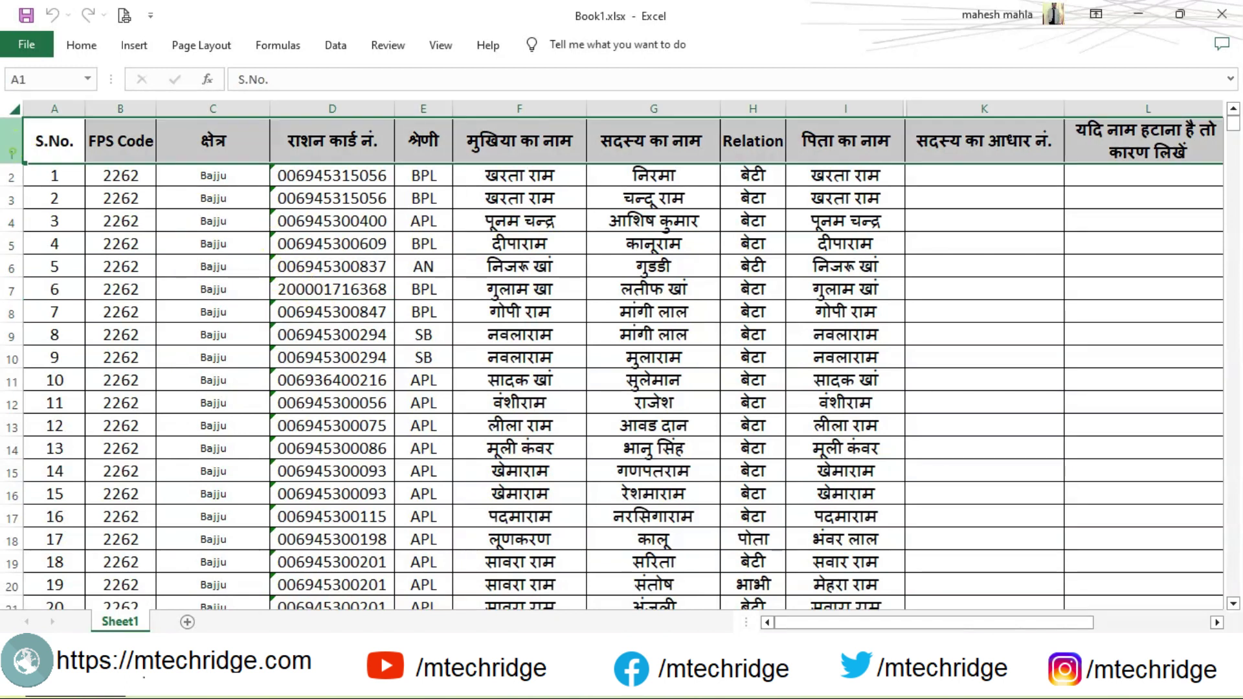
left_click(338, 45)
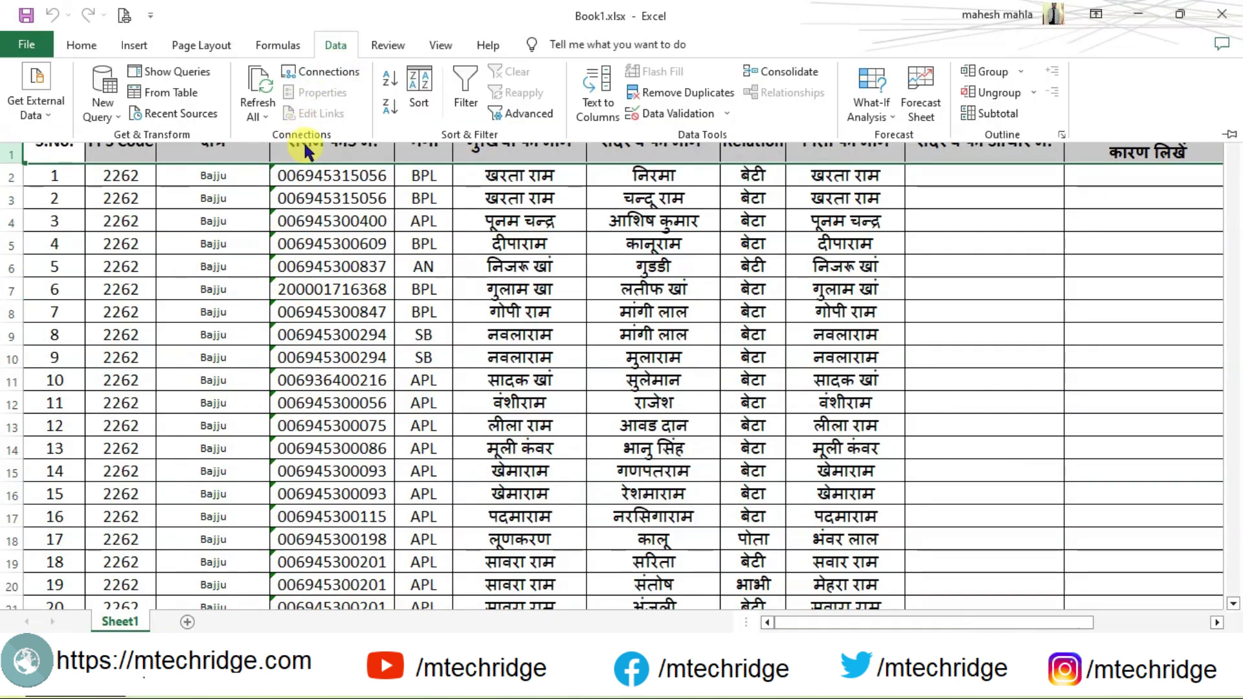
left_click(478, 76)
Review the area list in the क्षेत्र (column C) filter, then cancel with all values shown.
left_click(333, 258)
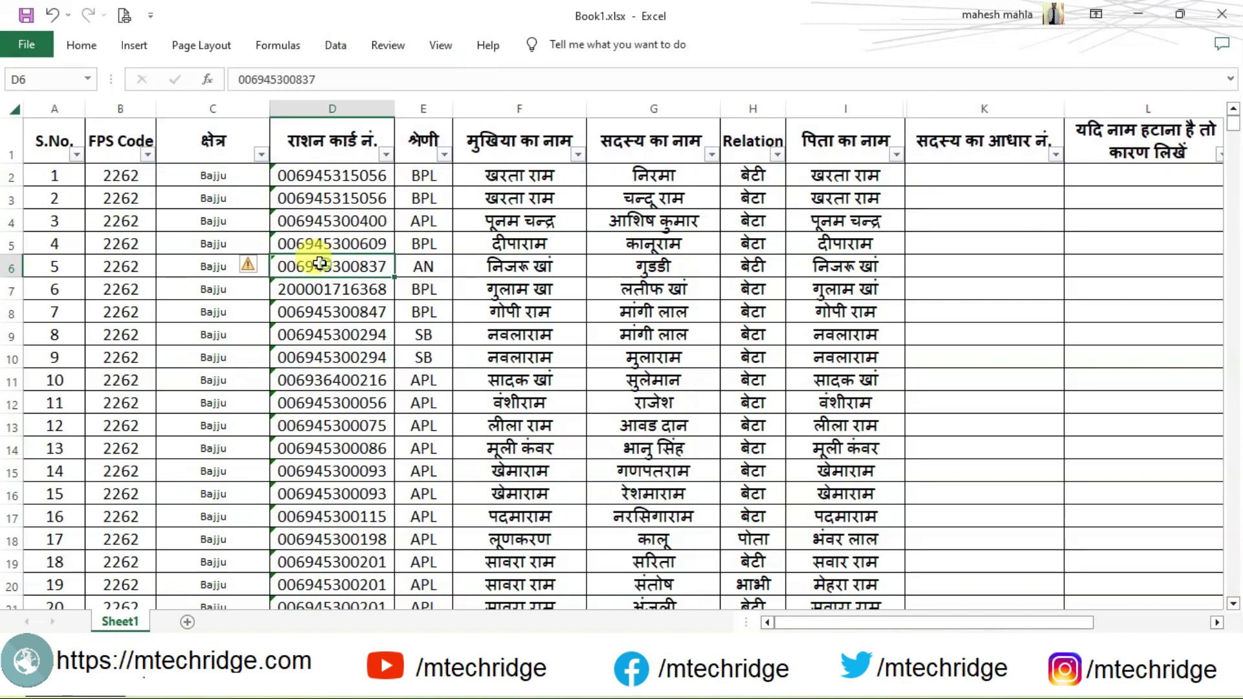
left_click(220, 178)
left_click(261, 154)
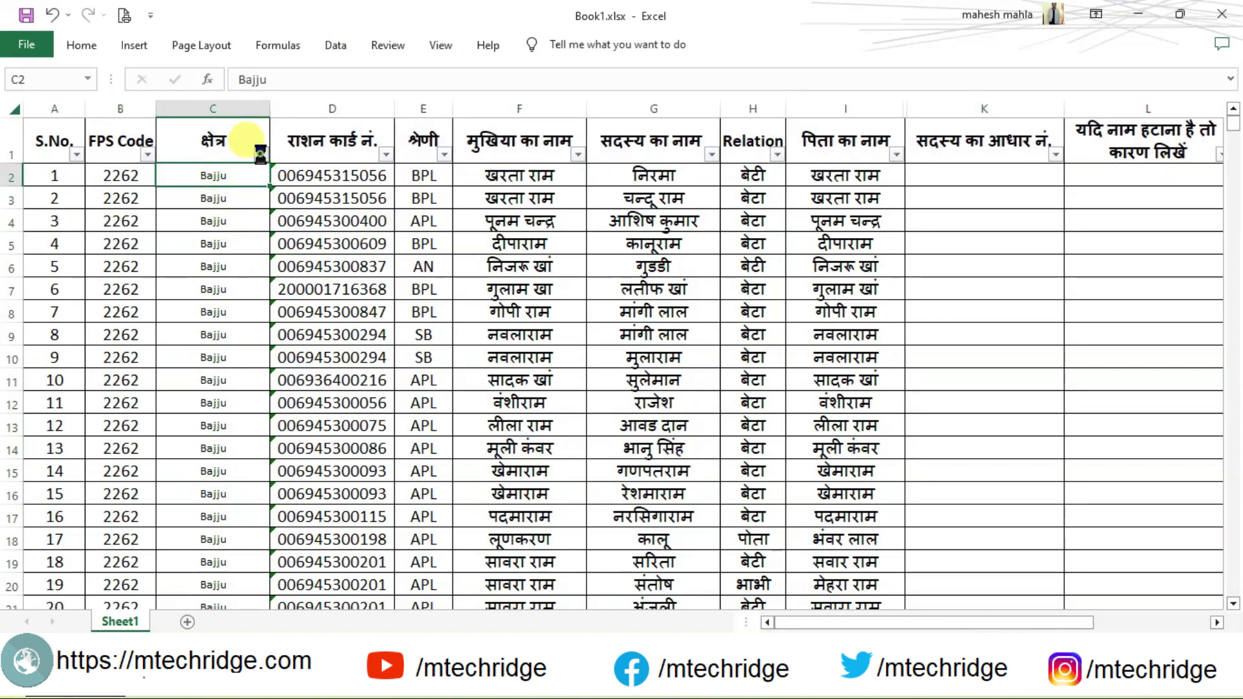
scroll(394, 383, "down", 2)
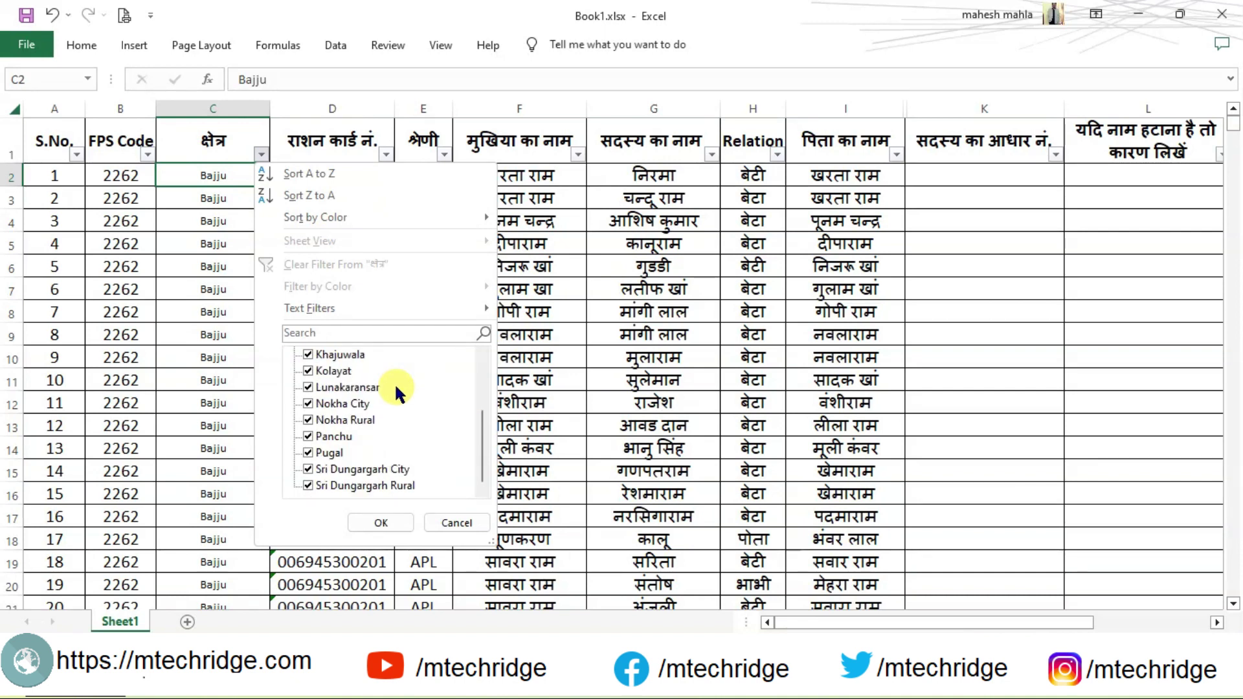
scroll(394, 383, "up", 1)
scroll(394, 382, "down", 2)
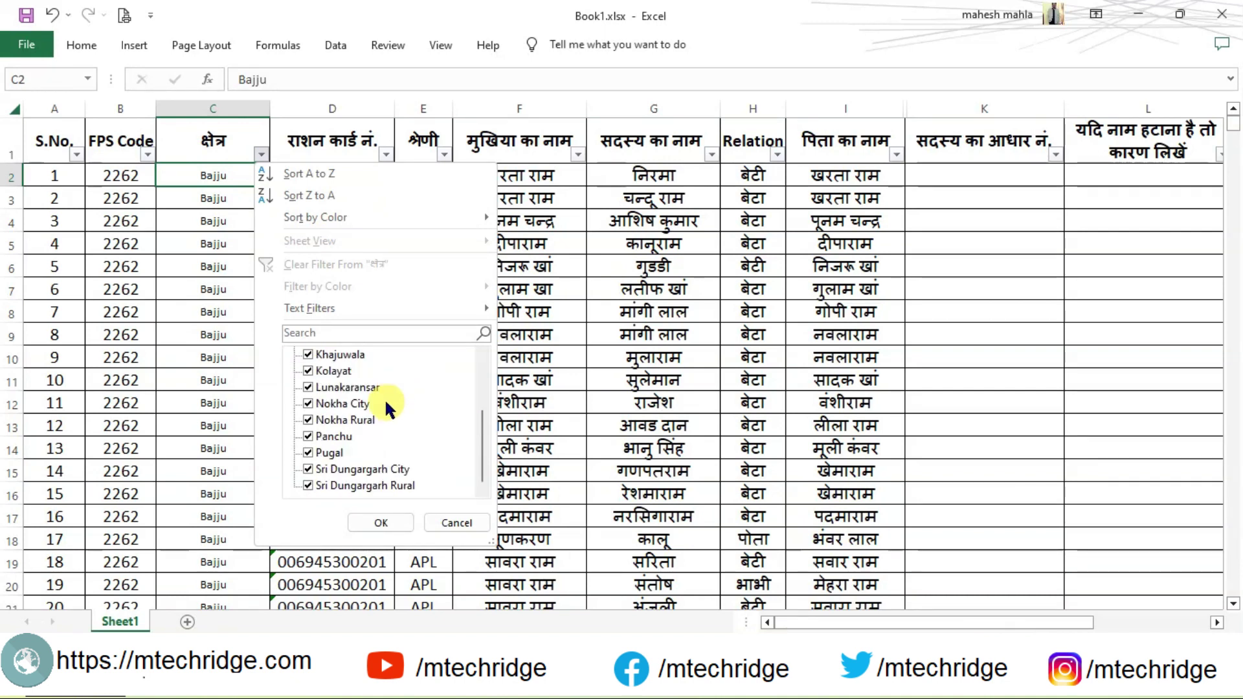
left_click(470, 522)
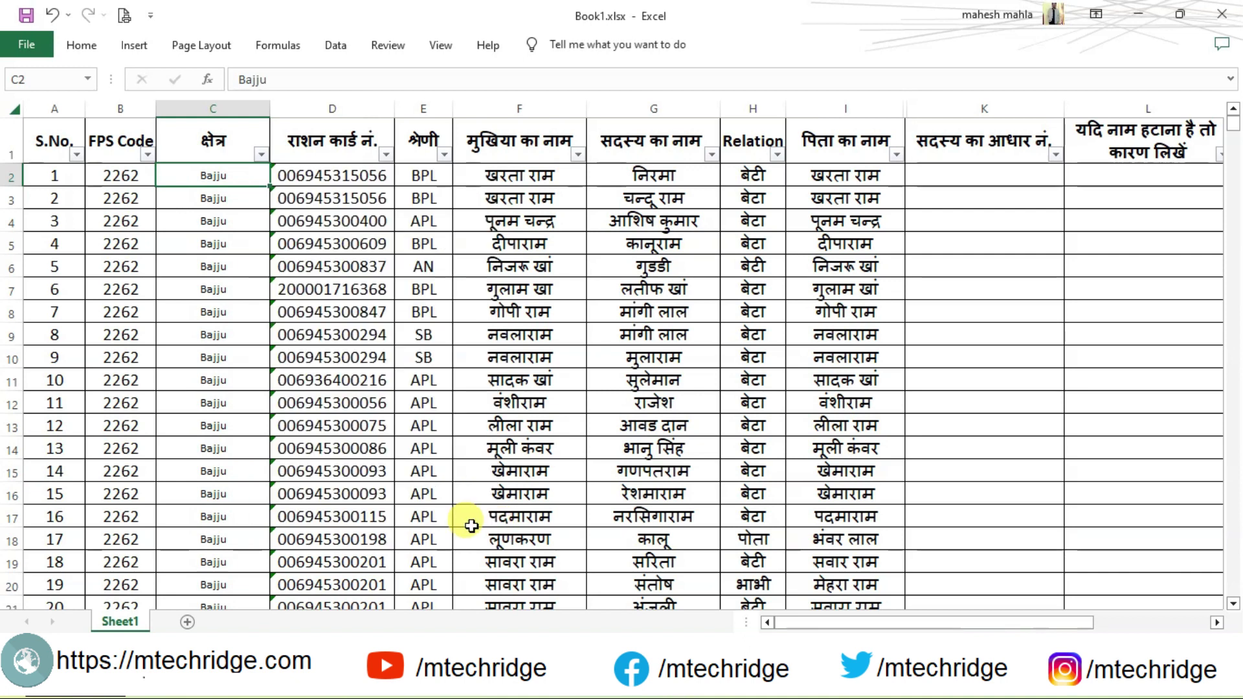
Select the area values in cells C2 through C4.
left_click(279, 373)
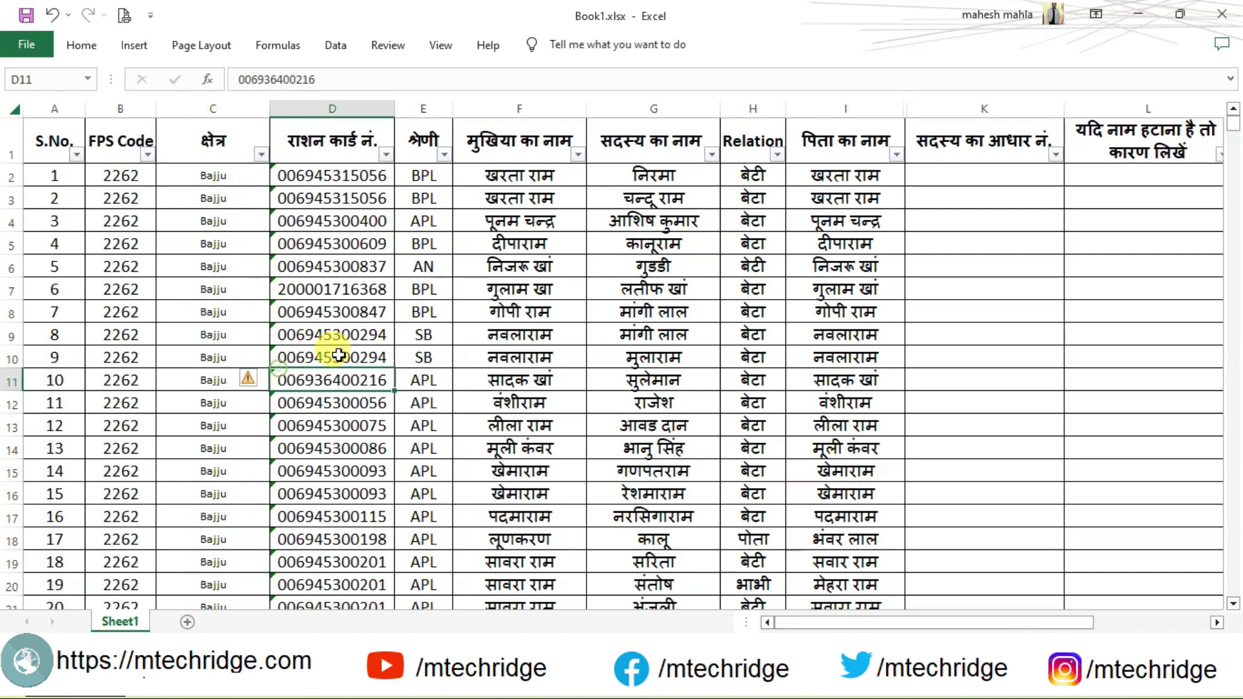
left_click(260, 182)
left_click_drag(259, 182, 259, 225)
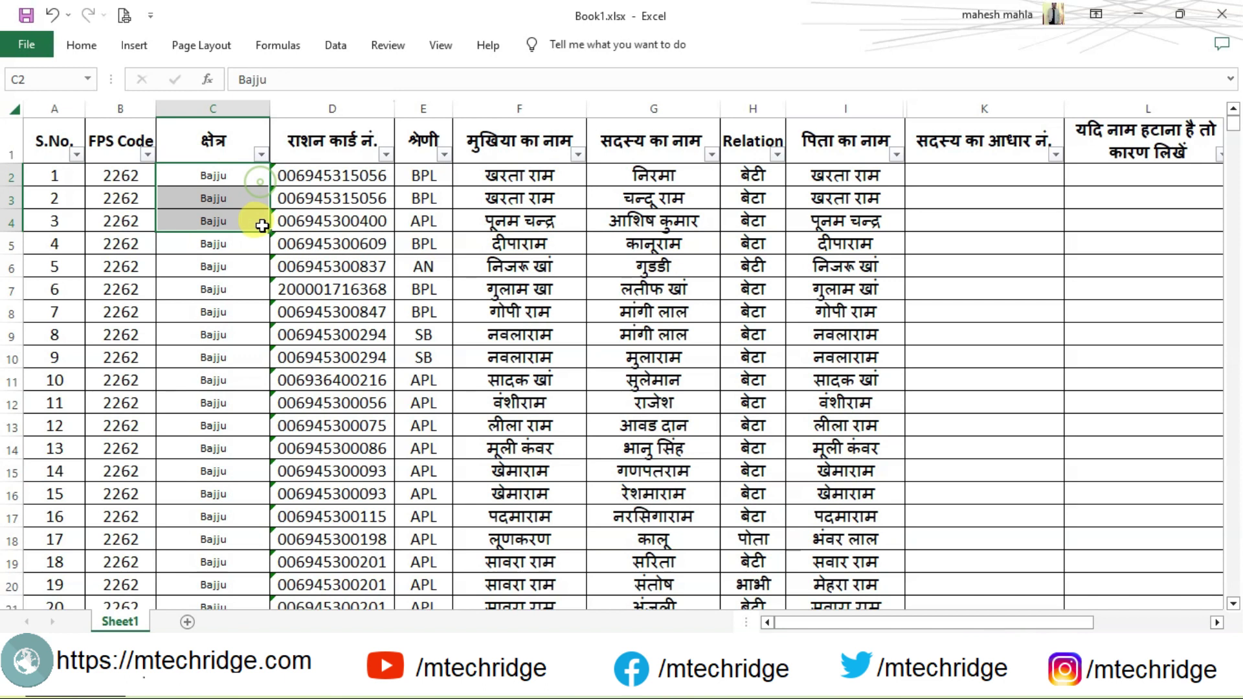
Open the VBA editor for Book1.xlsx with Alt+F11 and move its window up and left.
left_click(419, 224)
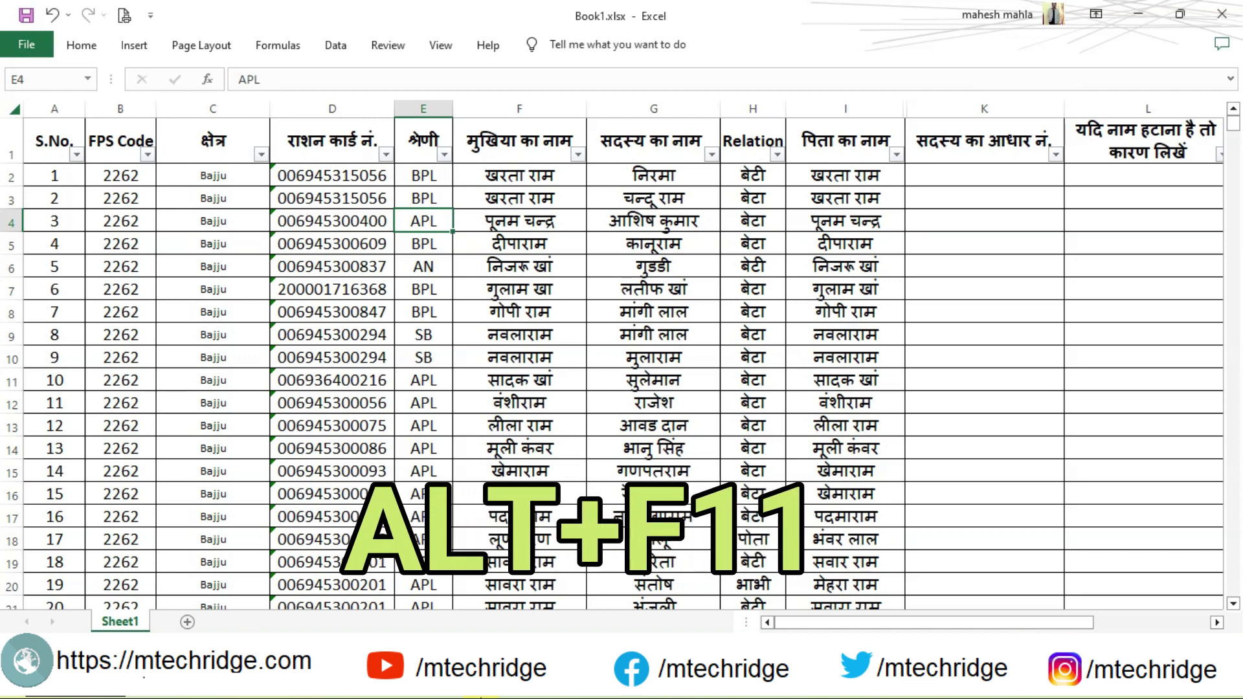
key("alt+F11")
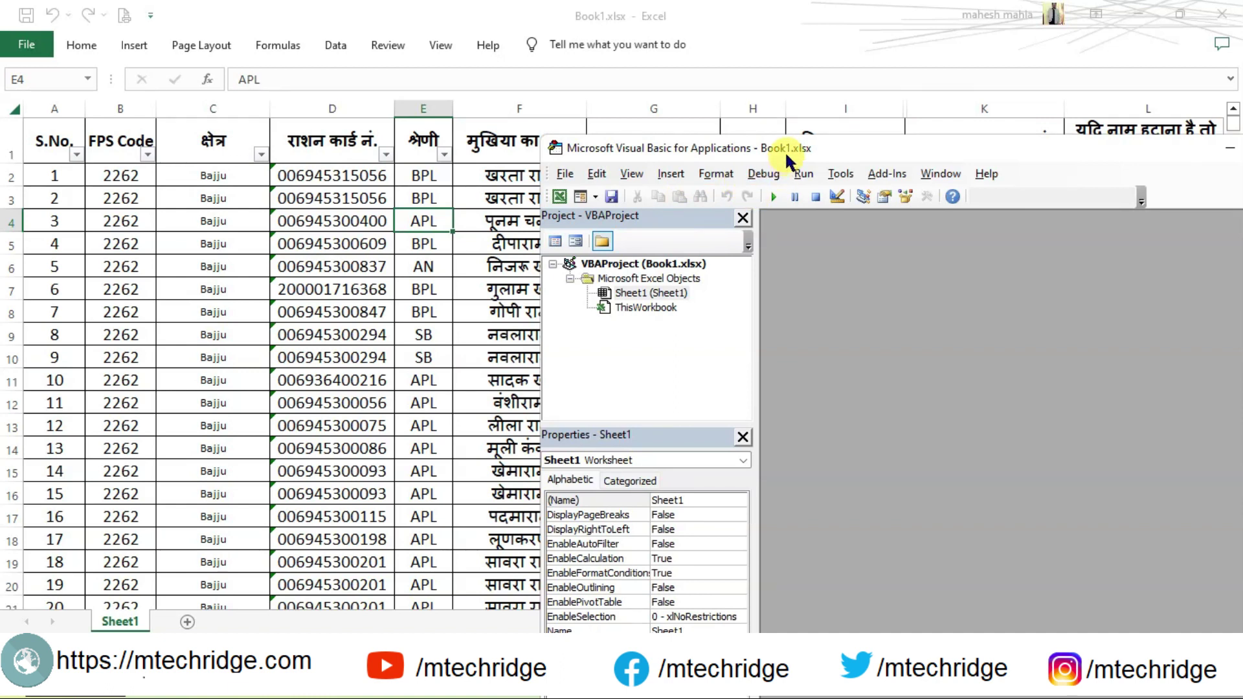
left_click_drag(787, 154, 658, 69)
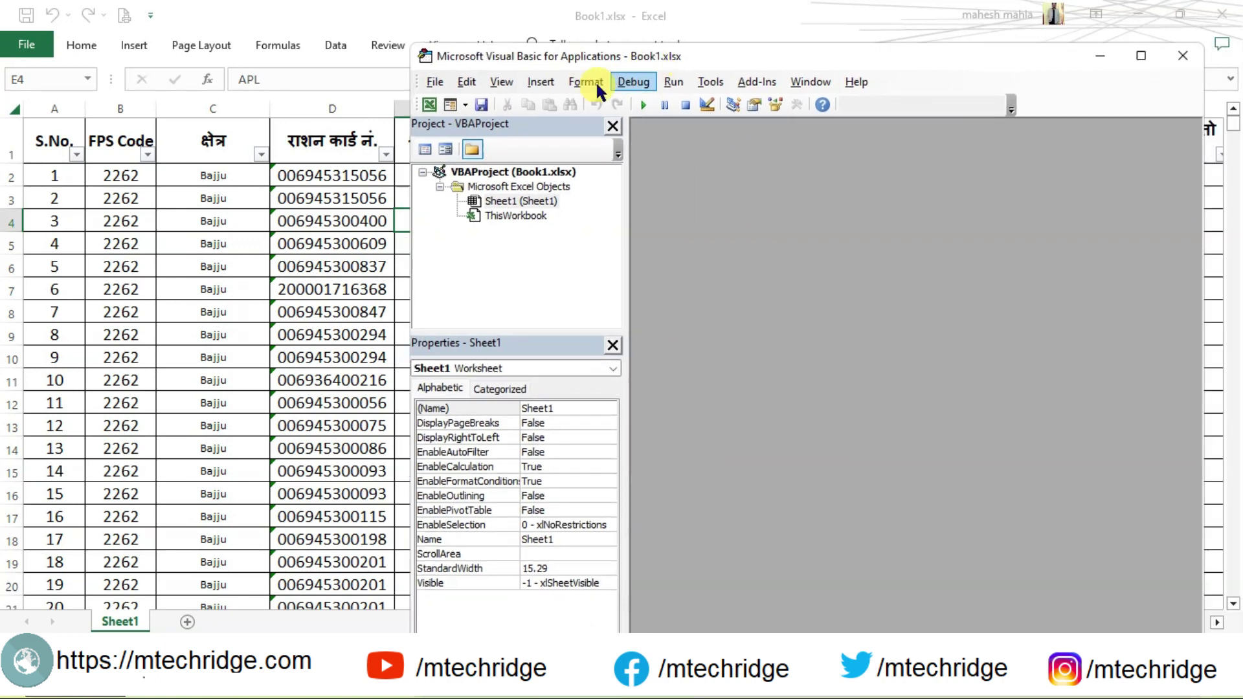
Insert a blank Module1 into the Book1.xlsx project, then go back to the ration-card sheet.
left_click(560, 82)
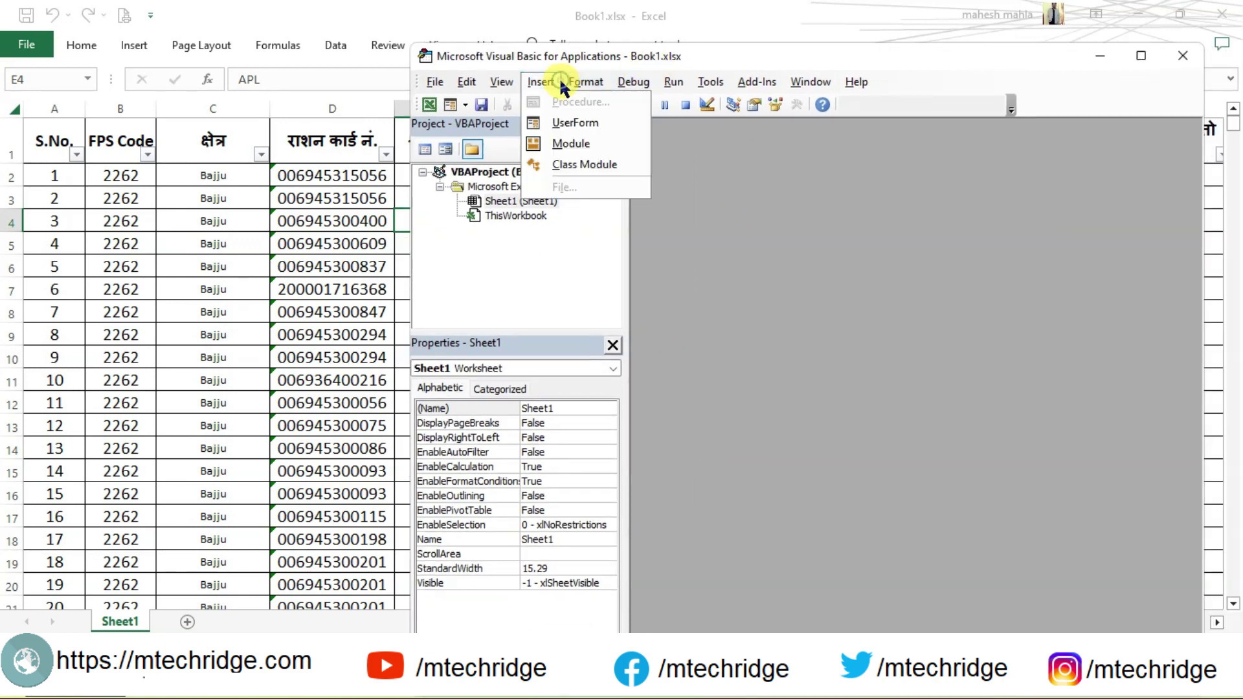
left_click(568, 137)
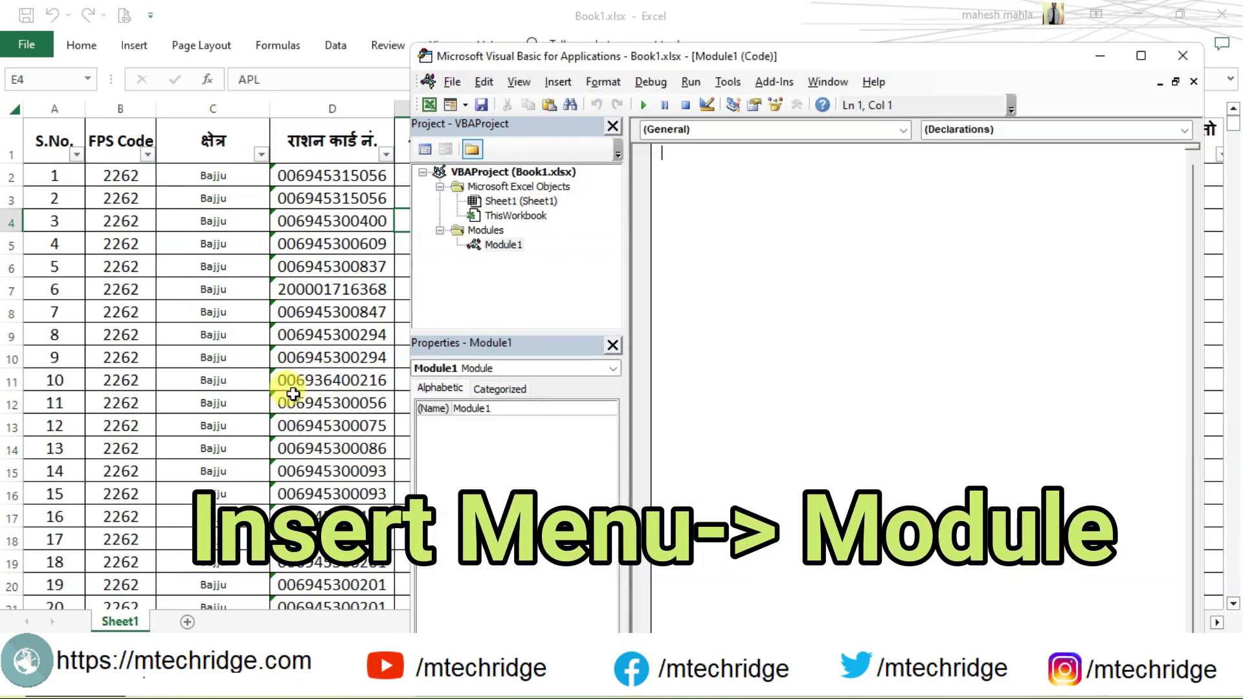
left_click(292, 393)
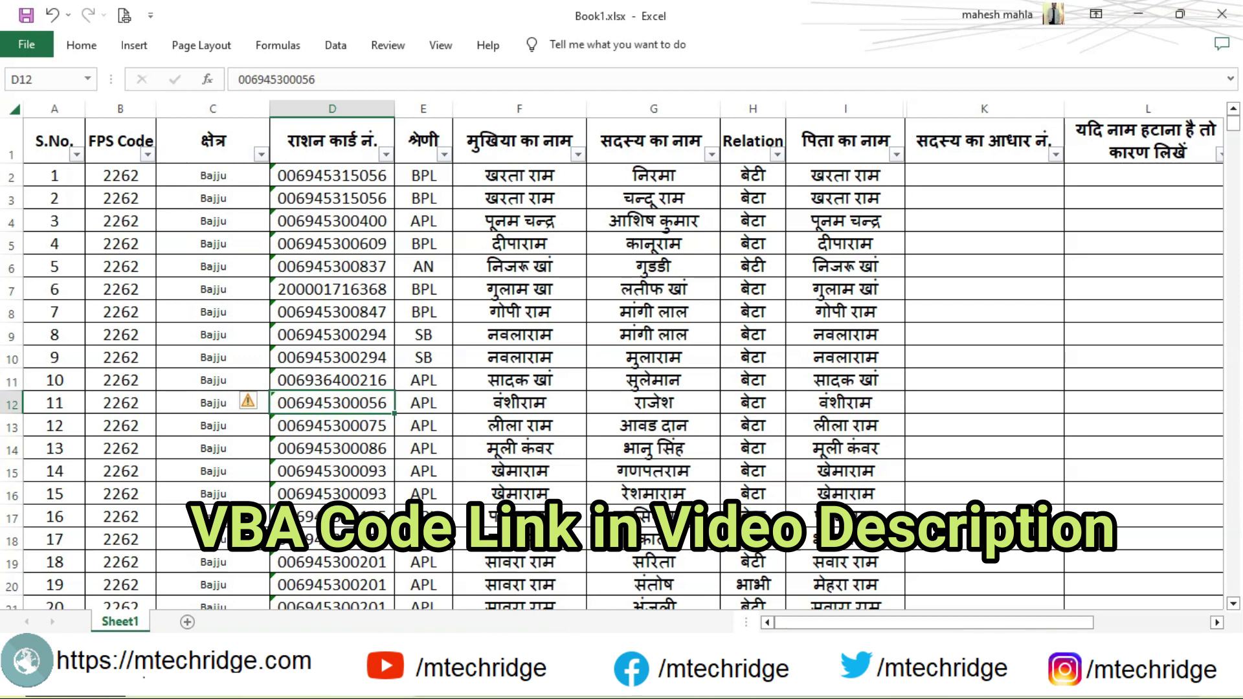
Select all the macro code in split sheet by column.txt in Notepad++, then minimize Notepad++.
key("alt+F11")
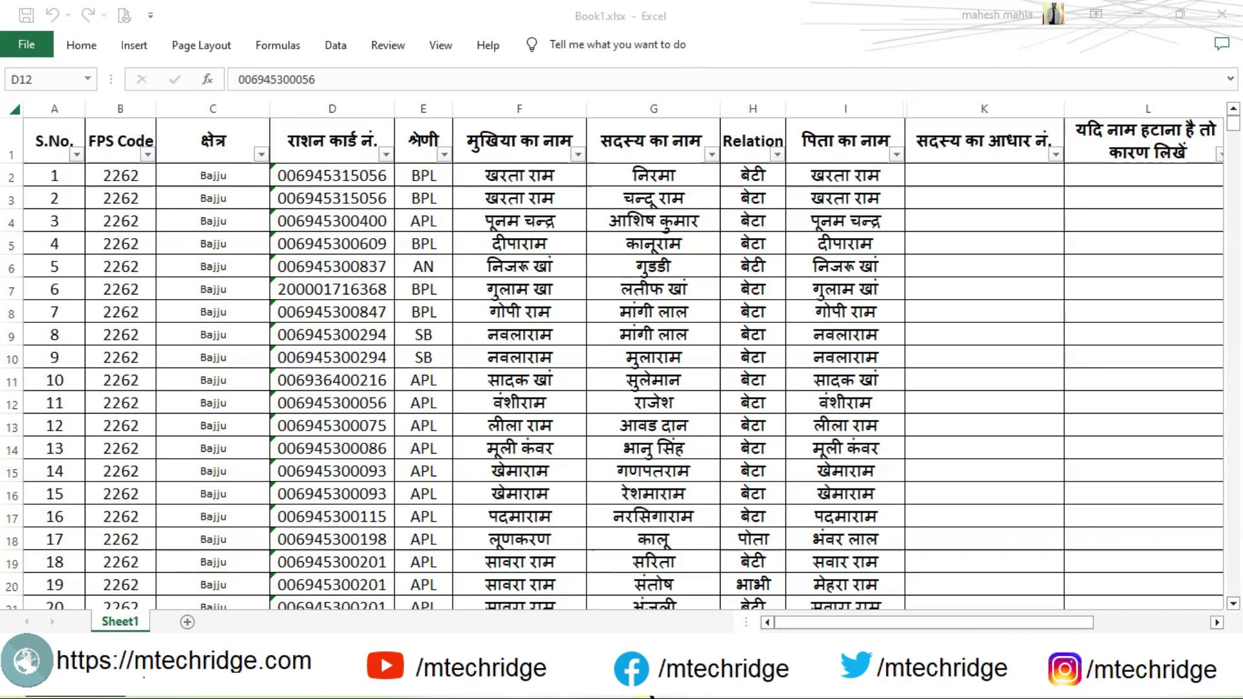
key("alt+Tab")
left_click(373, 327)
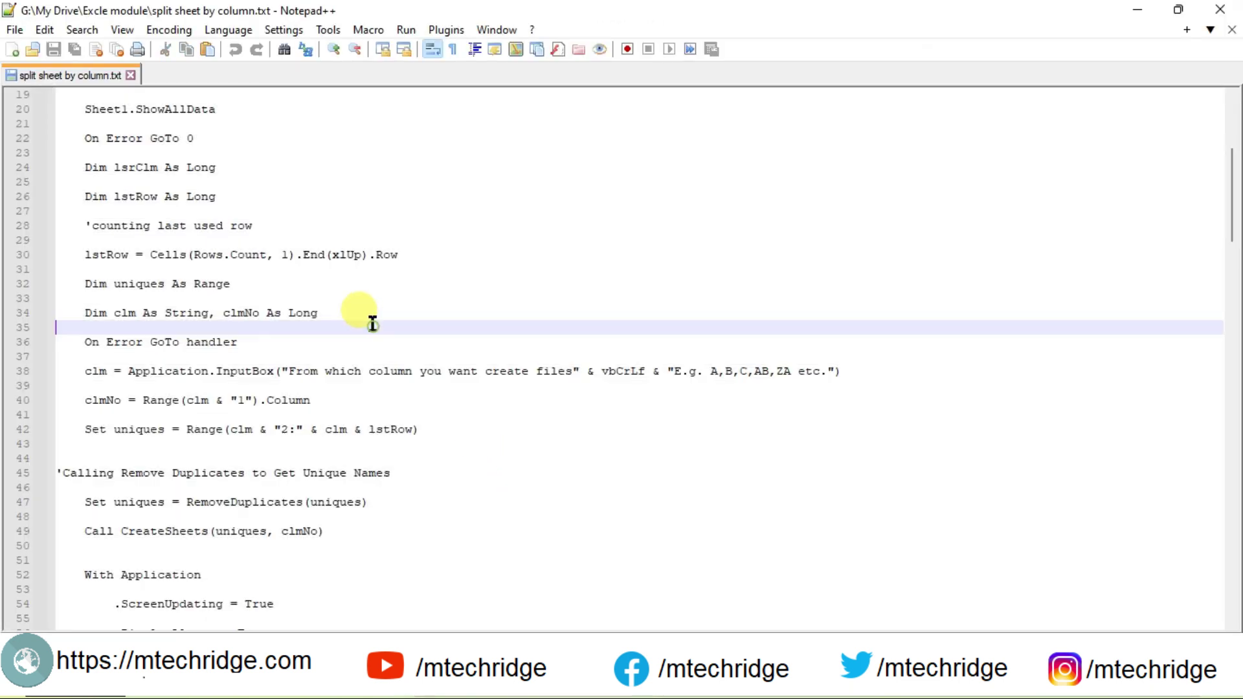
key("ctrl+a")
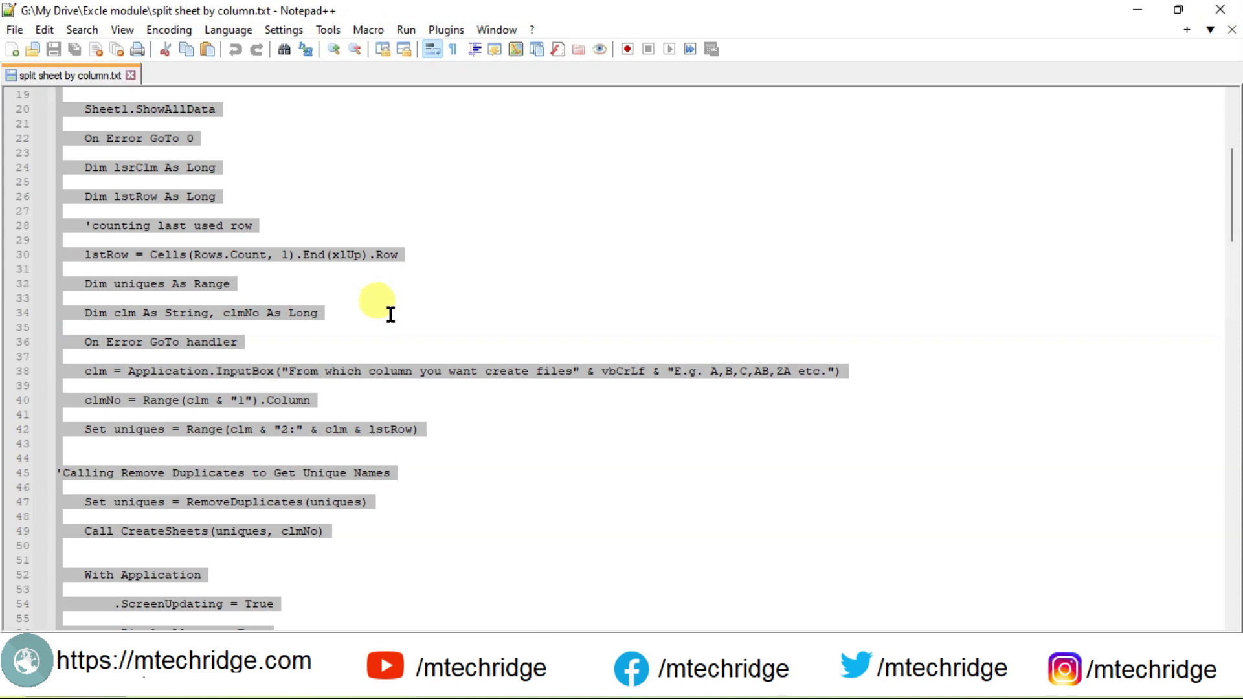
left_click(1126, 12)
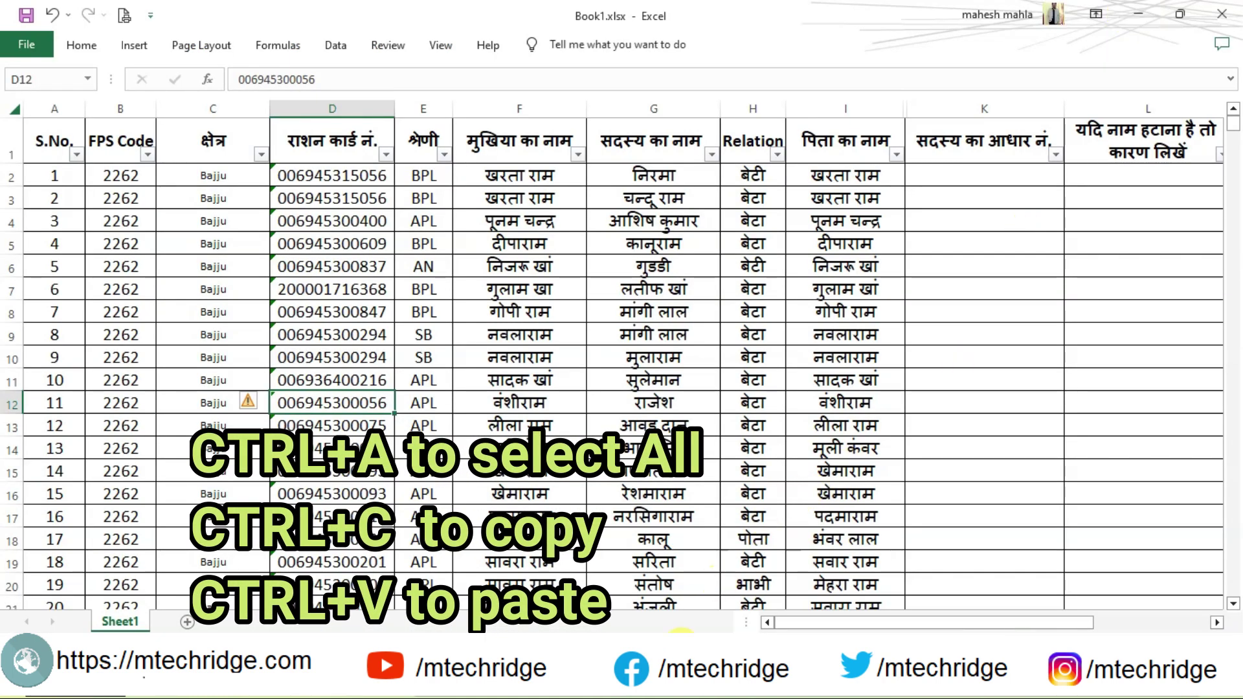
Paste the SplitIntoSheets macro into Module1 and dock the editor beside the Excel sheet.
key("alt+F11")
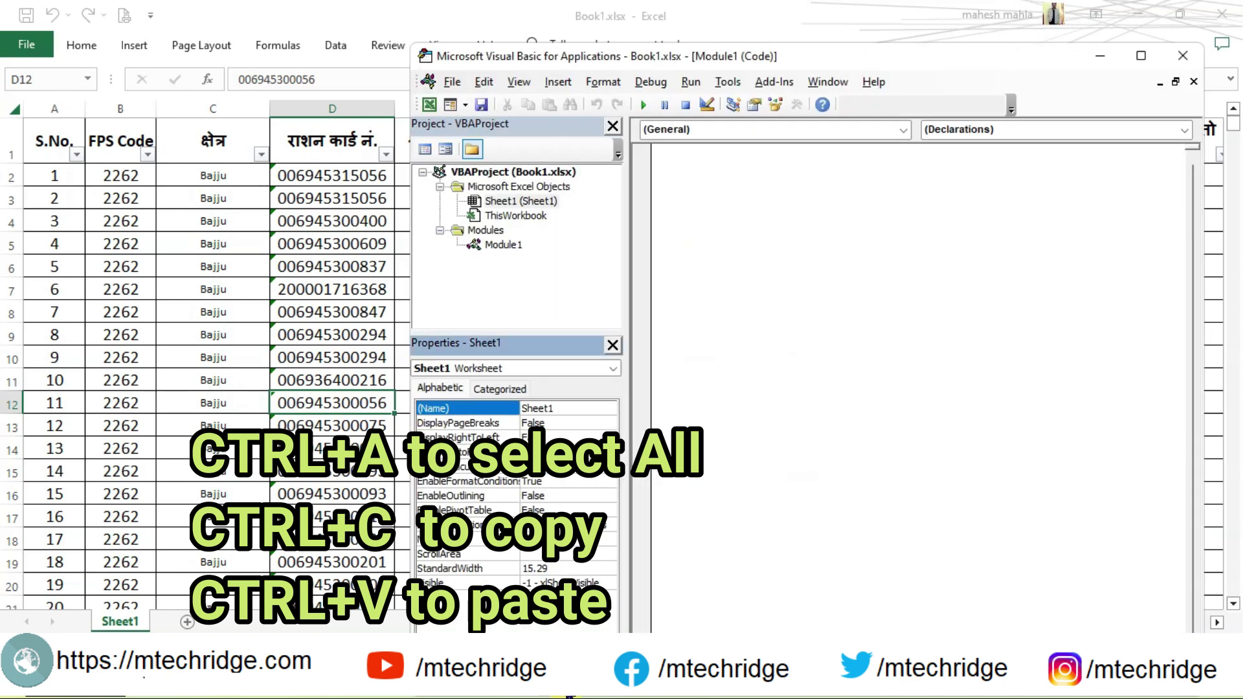
left_click(705, 268)
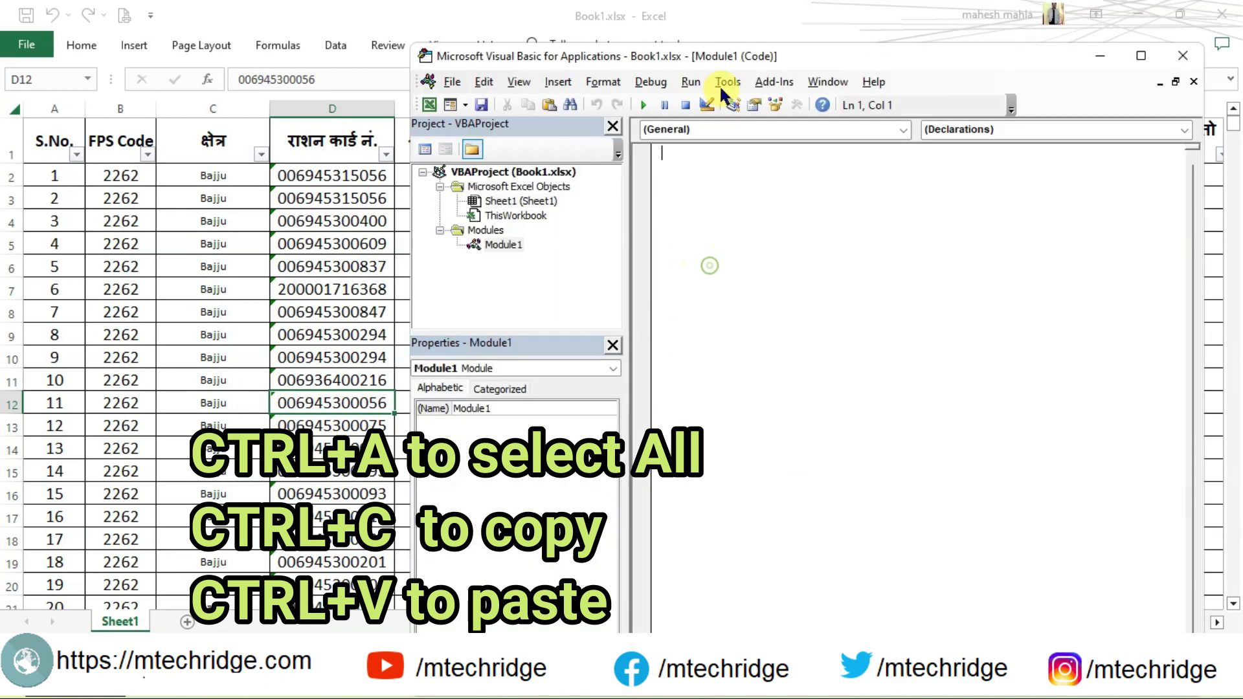
double_click(724, 49)
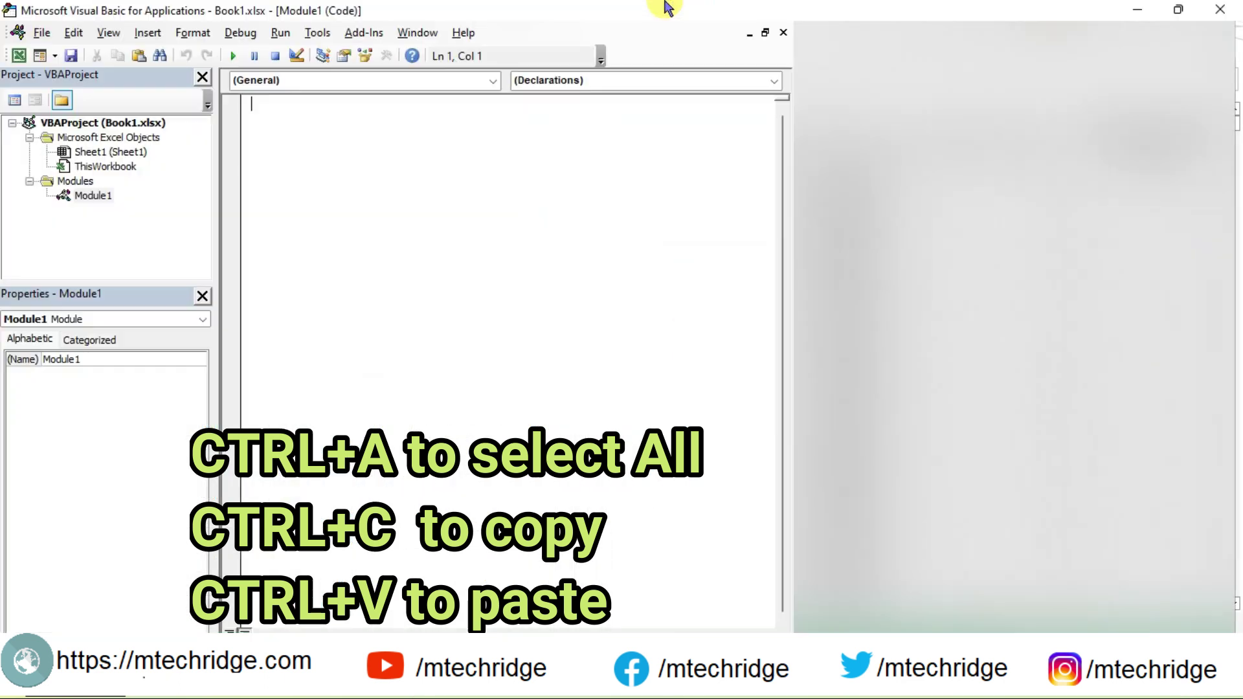
key("ctrl+v")
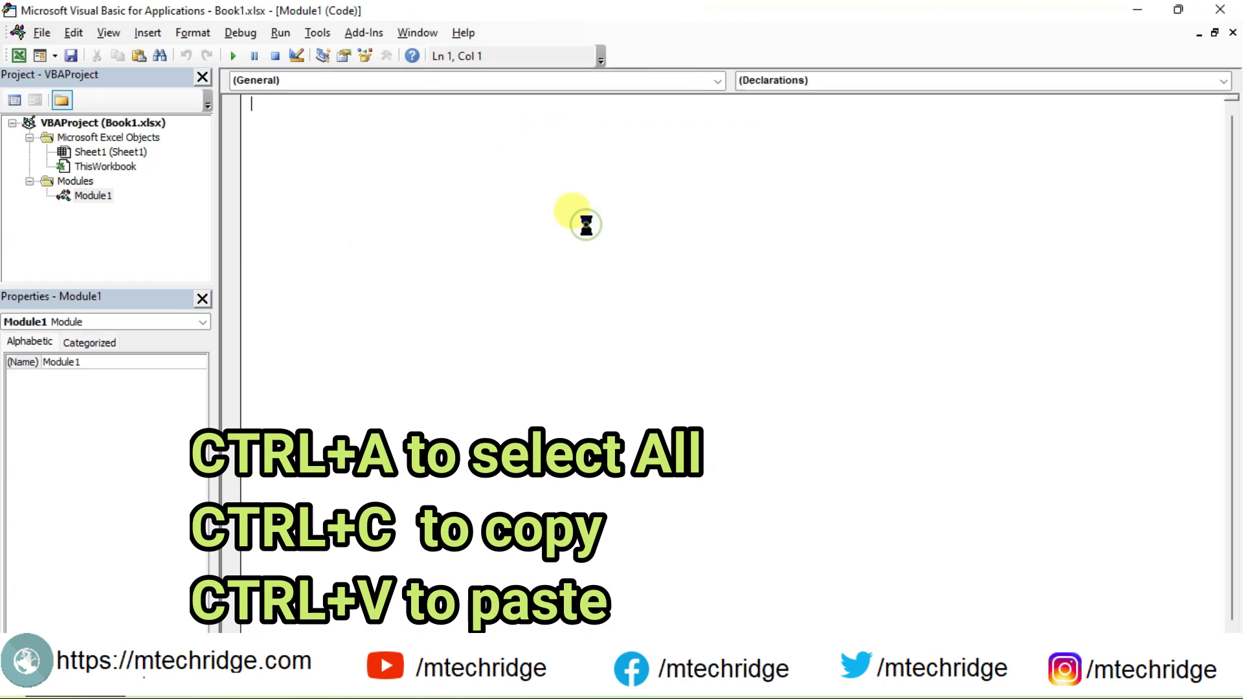
left_click_drag(523, 13, 850, 68)
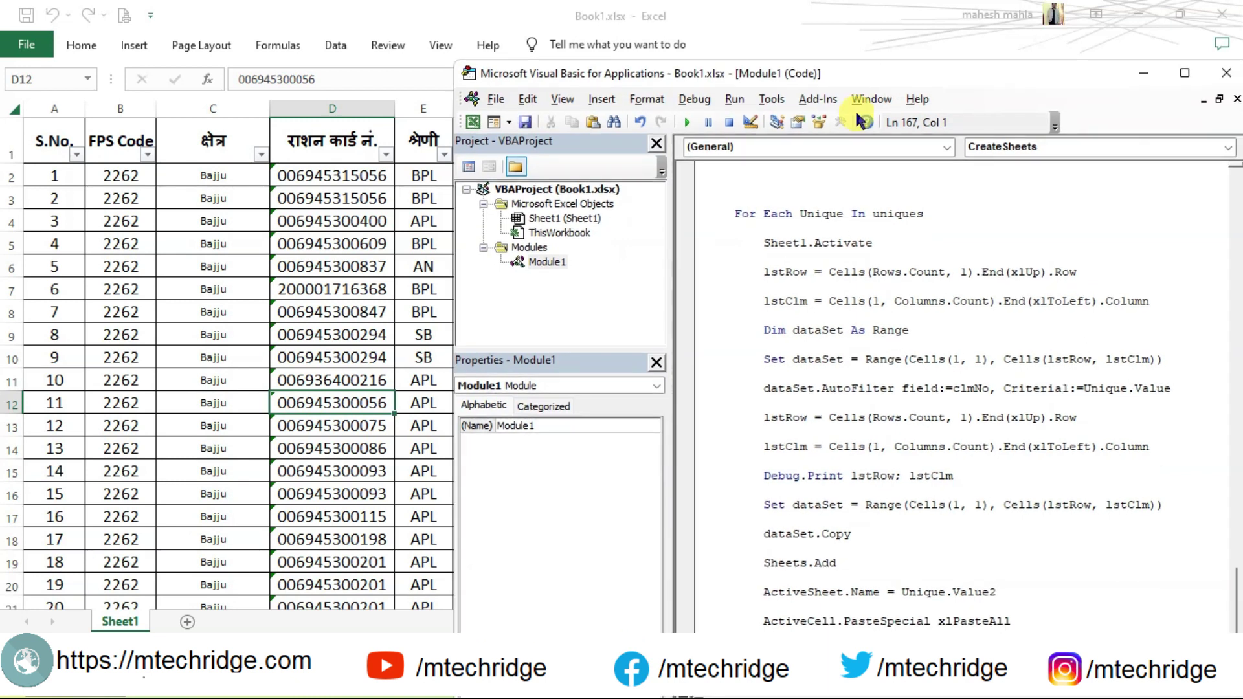
scroll(829, 207, "up", 2)
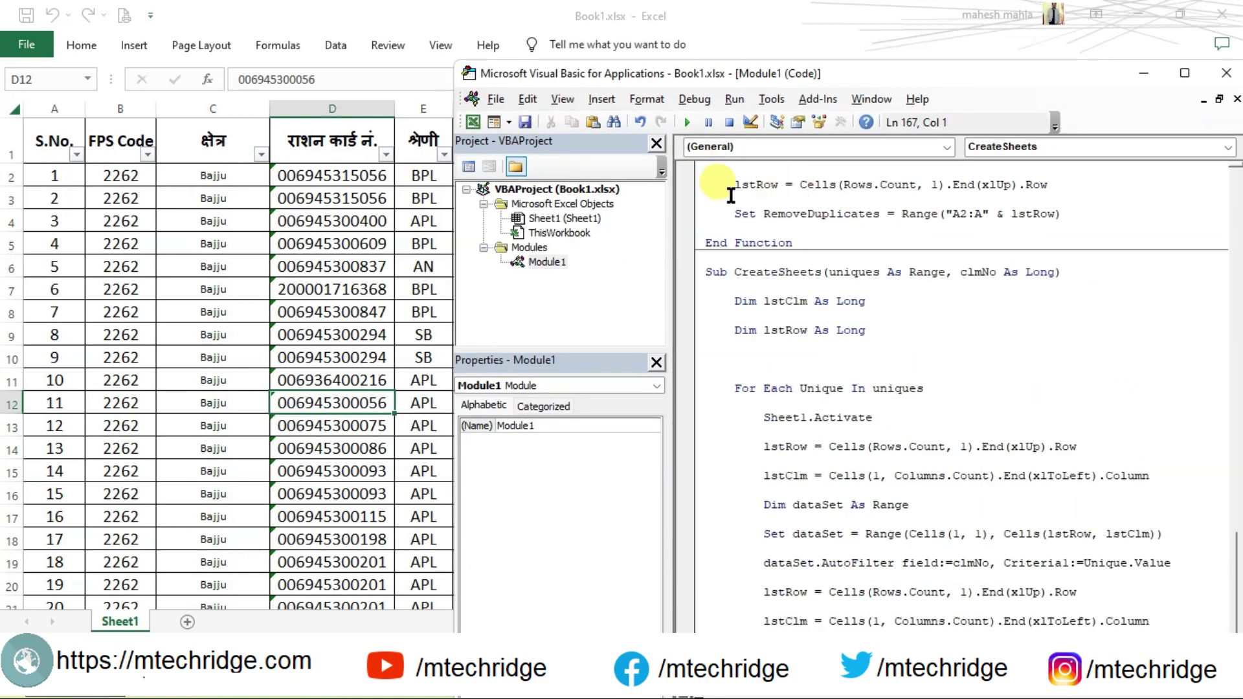
scroll(738, 194, "up", 9)
scroll(743, 205, "up", 8)
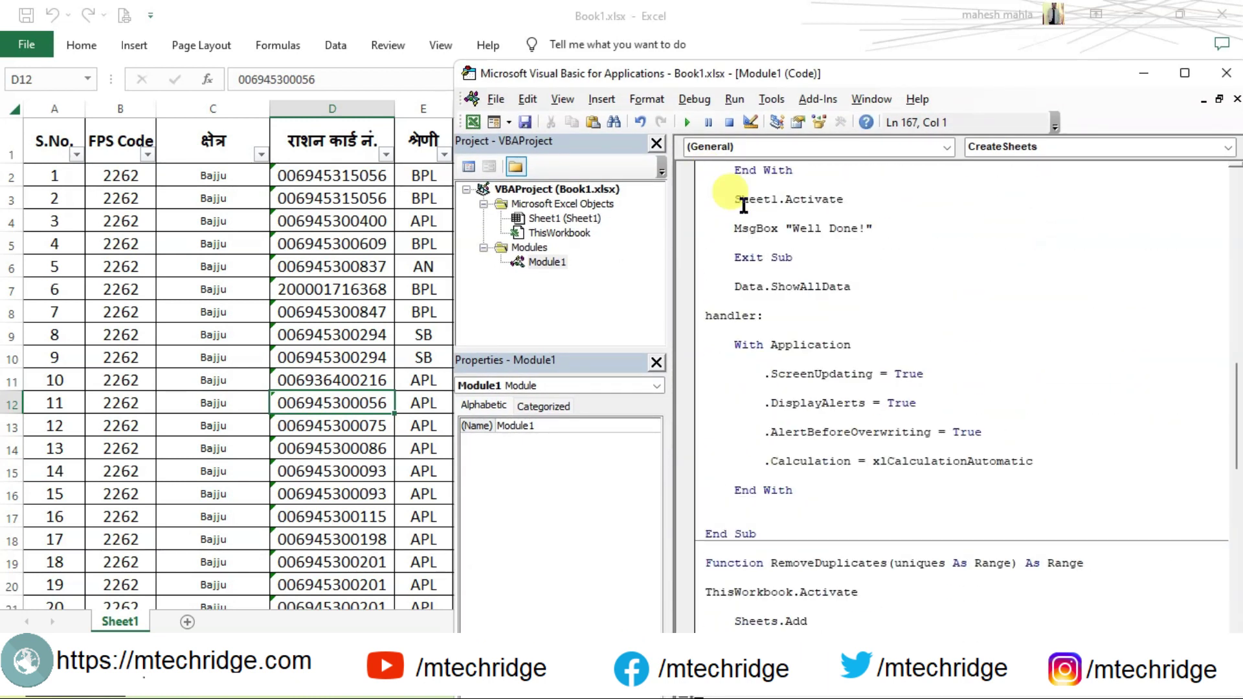
scroll(743, 206, "up", 2)
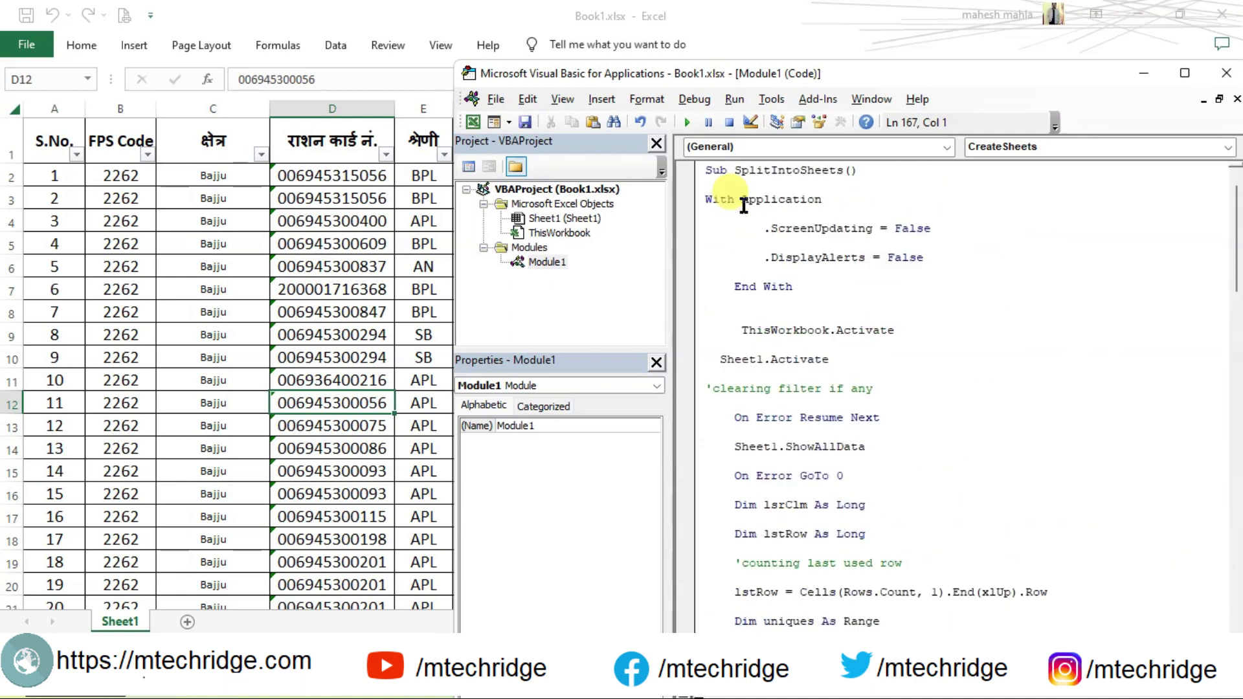
Run the SplitIntoSheets macro, entering C as the column to split by.
left_click(687, 122)
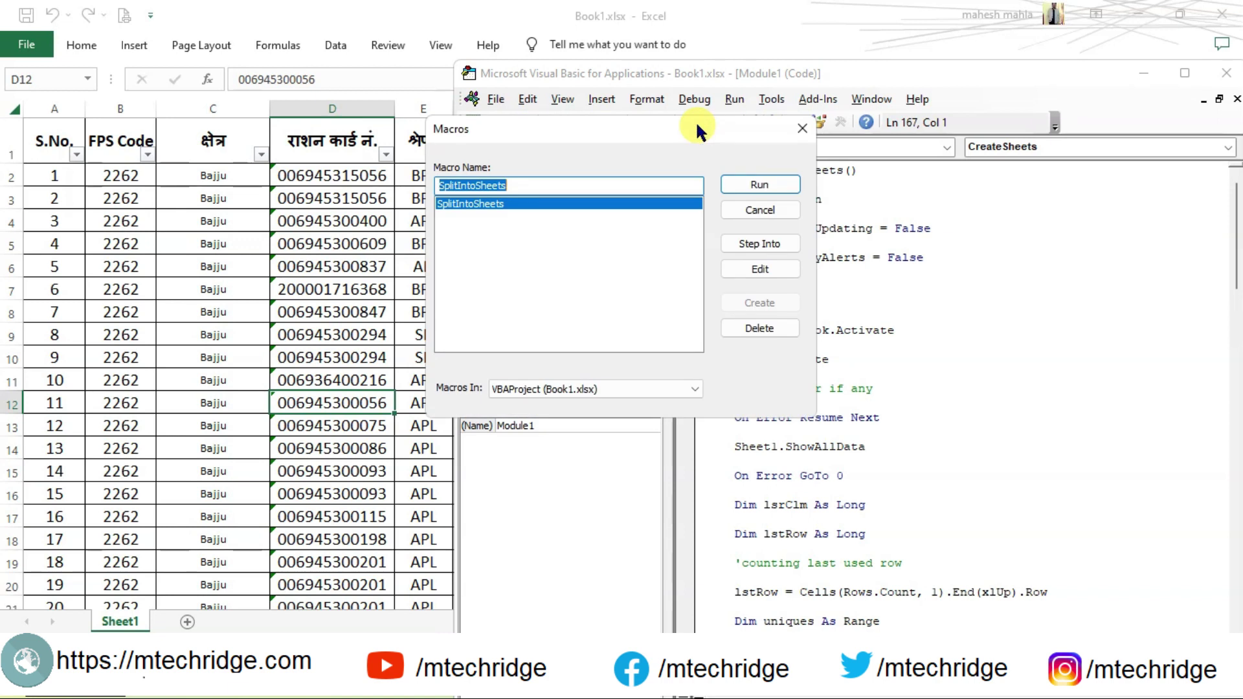
left_click(766, 184)
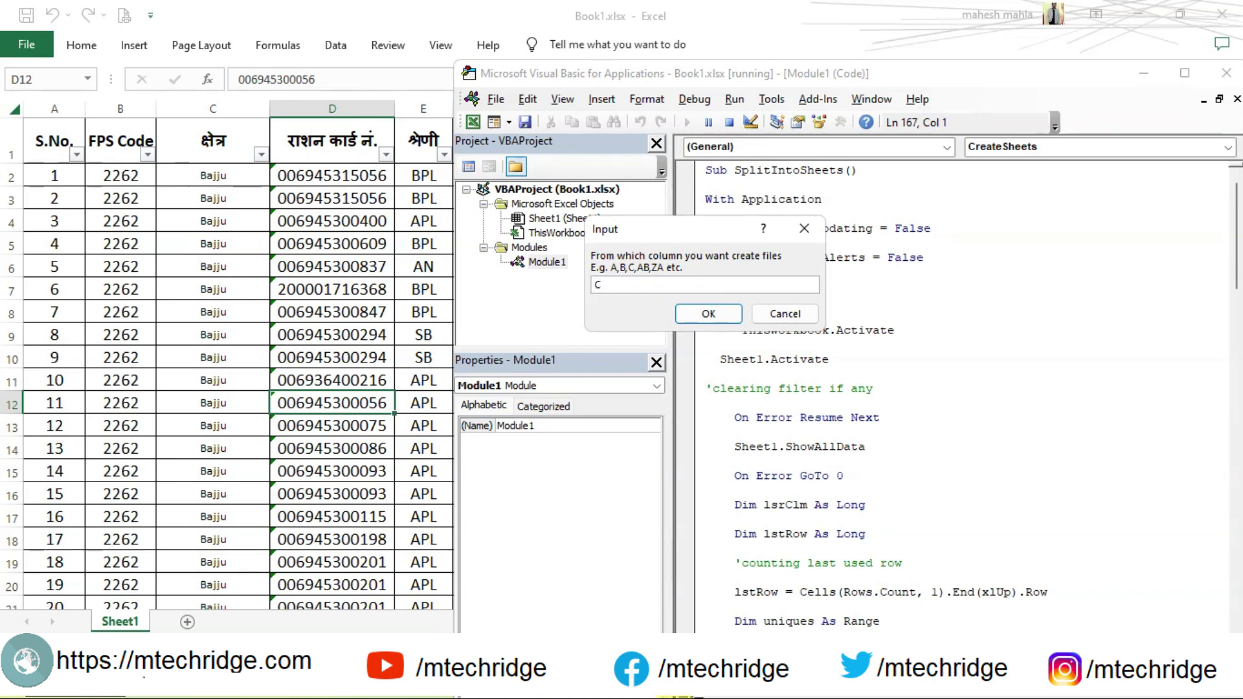
left_click(711, 313)
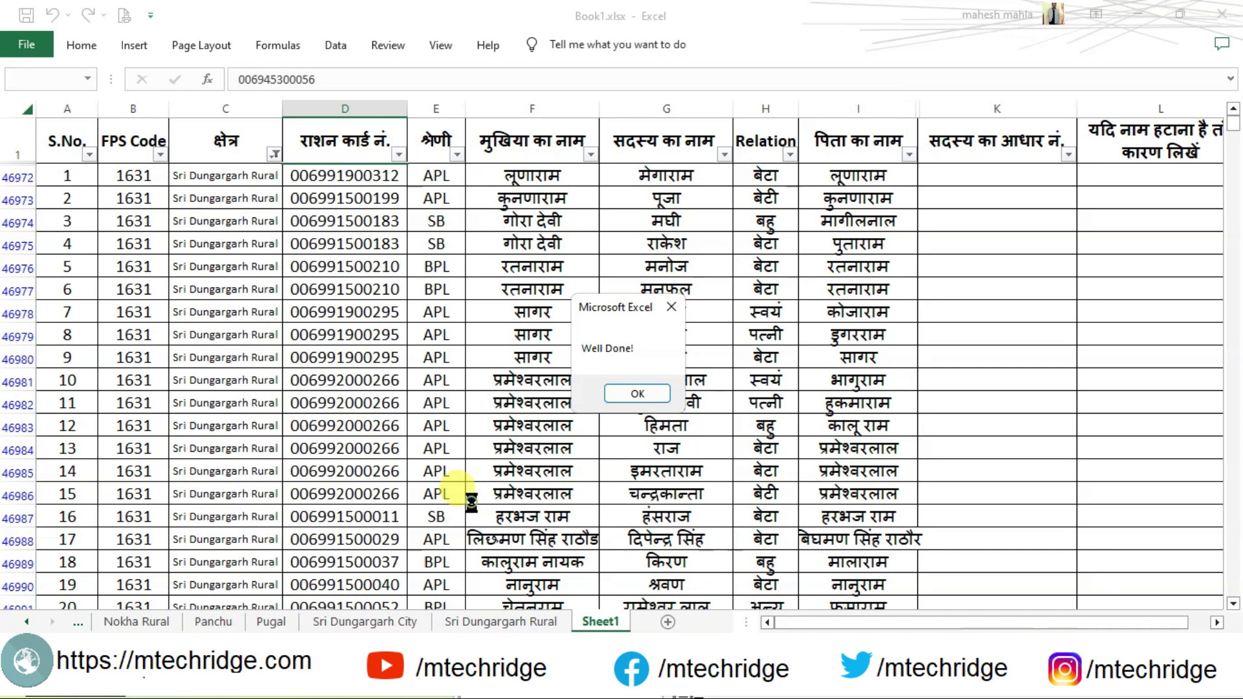
Dismiss Well Done!, open the Sri Dungargarh Rural sheet, and widen the sheet tab strip.
left_click(628, 392)
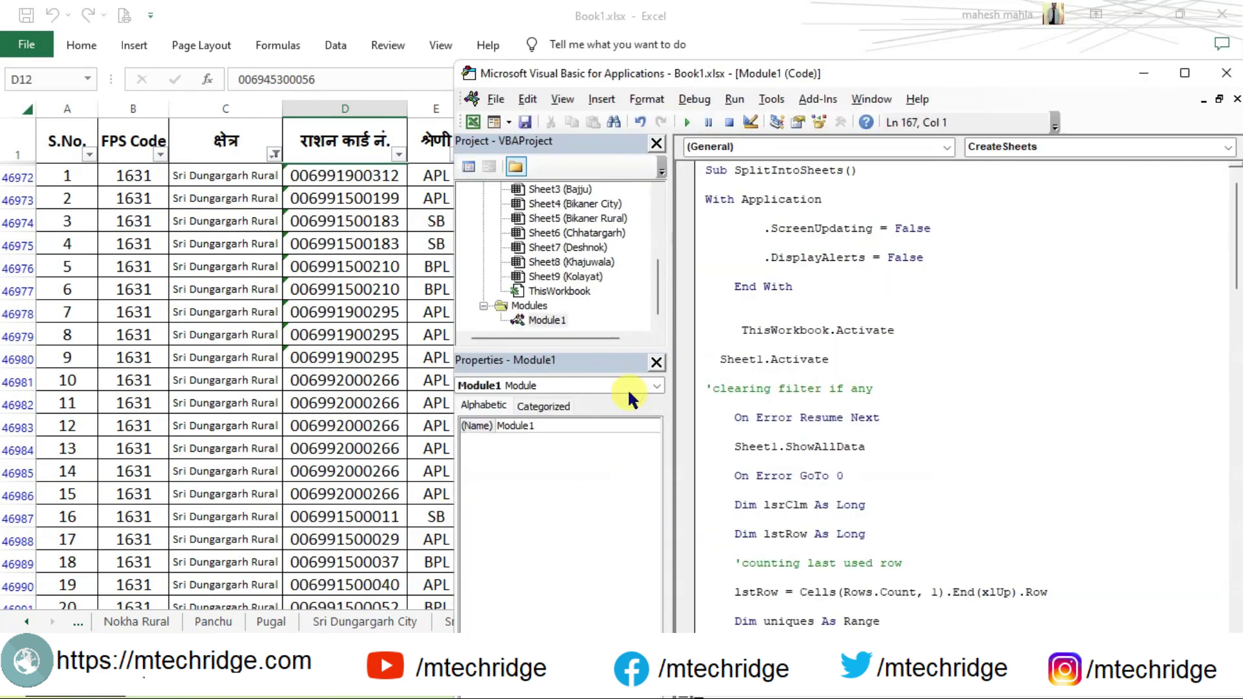
left_click(429, 362)
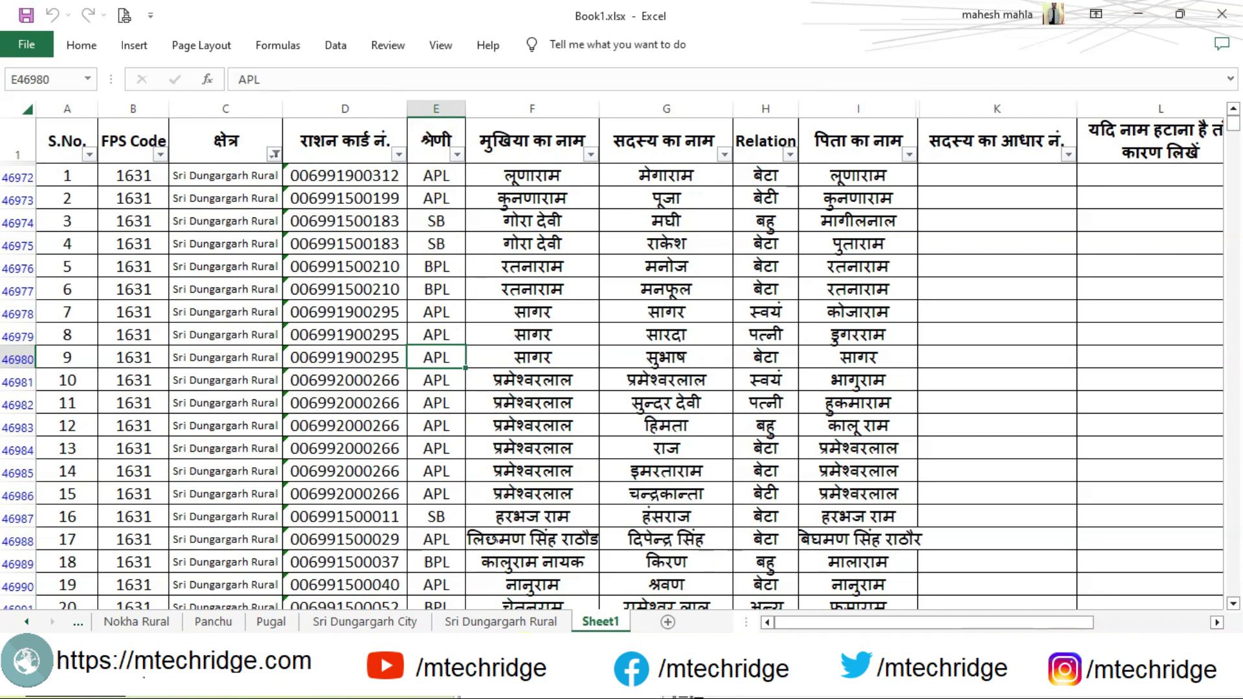
left_click(476, 621)
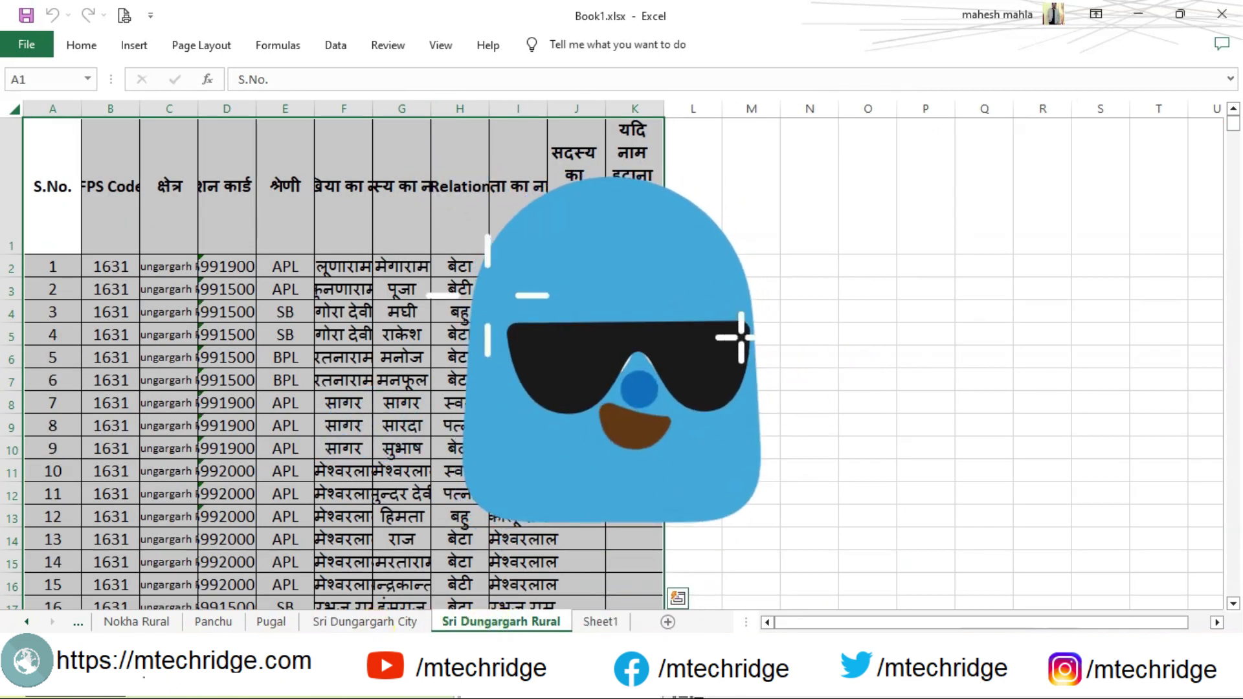
left_click(26, 622)
left_click(26, 622)
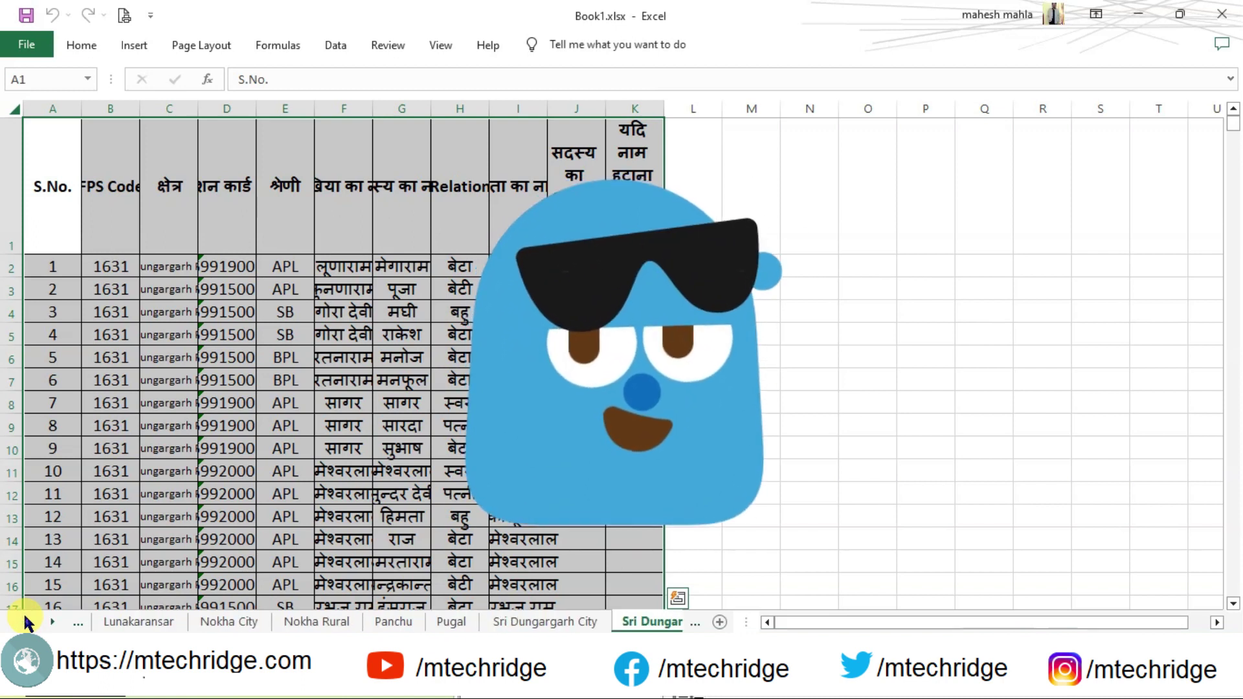
left_click(26, 621)
left_click(26, 621)
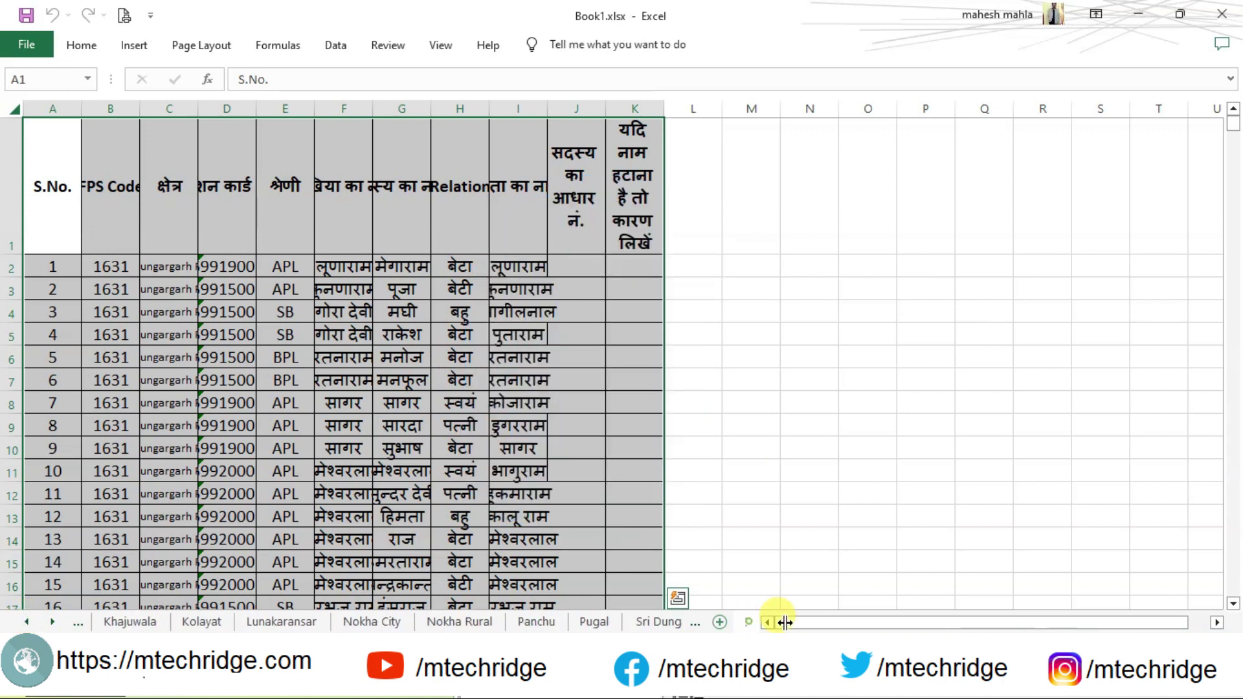
left_click_drag(746, 621, 1082, 622)
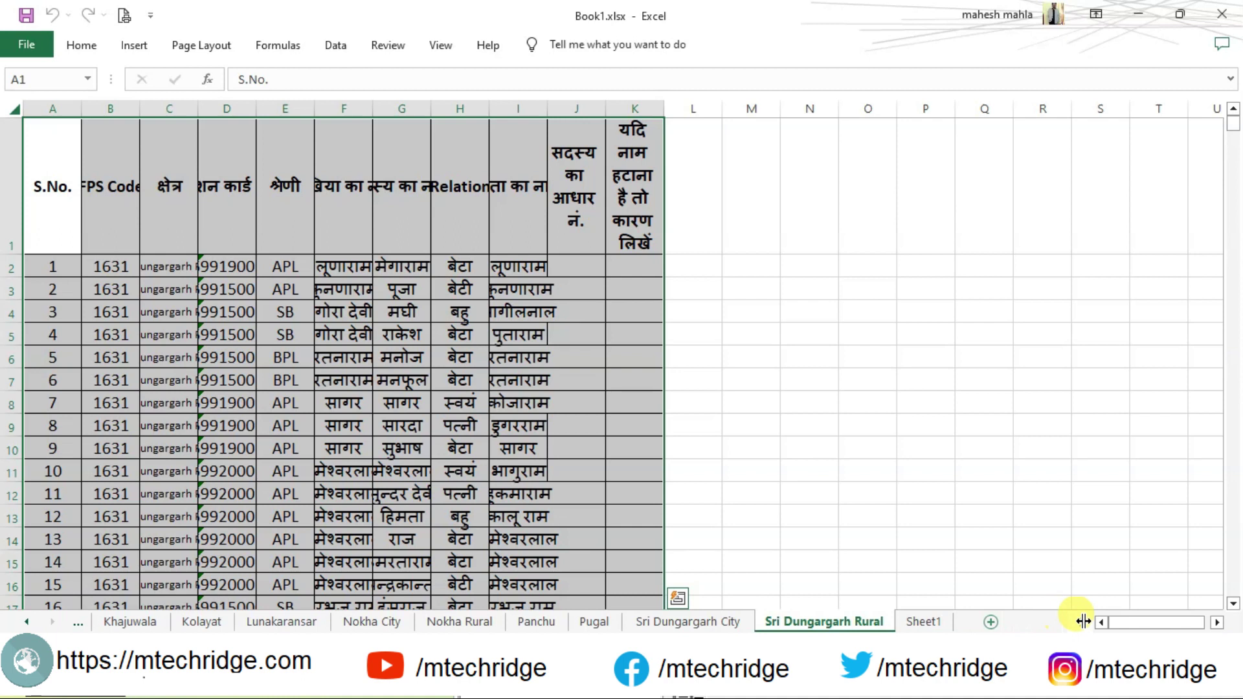